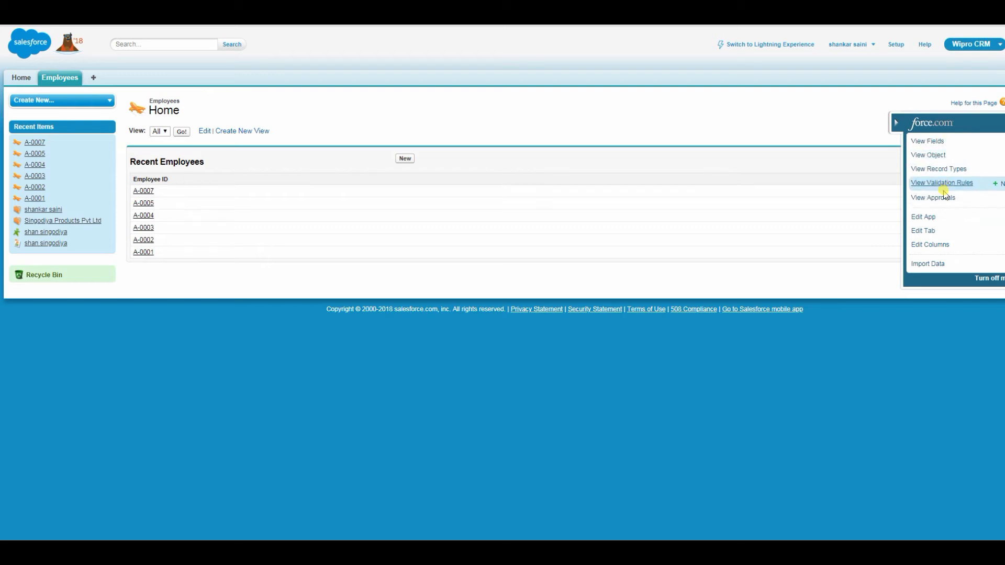
Open the Employee object's Validation Rules section and highlight the note that no rules exist.
click(941, 185)
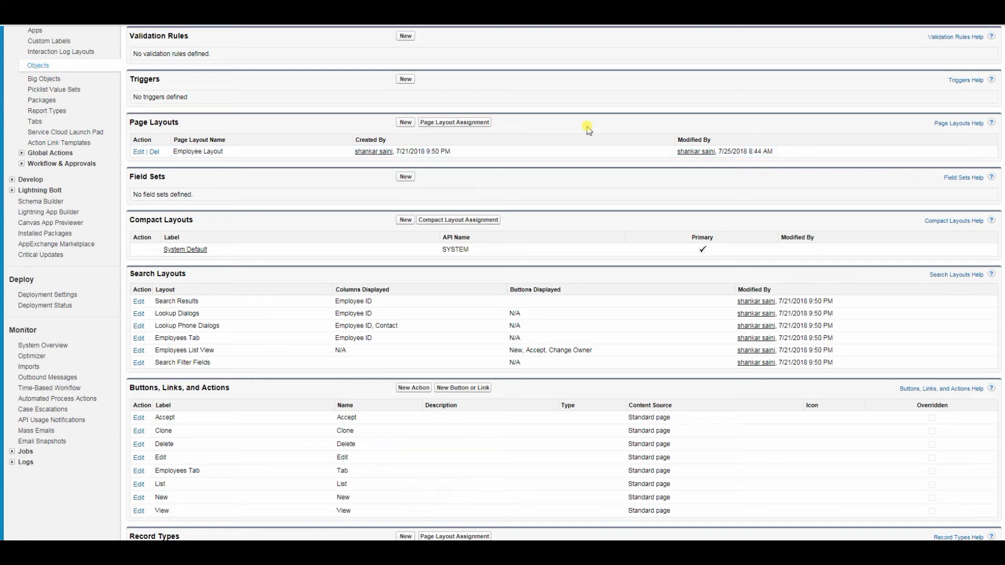
scroll(587, 130, up, 10)
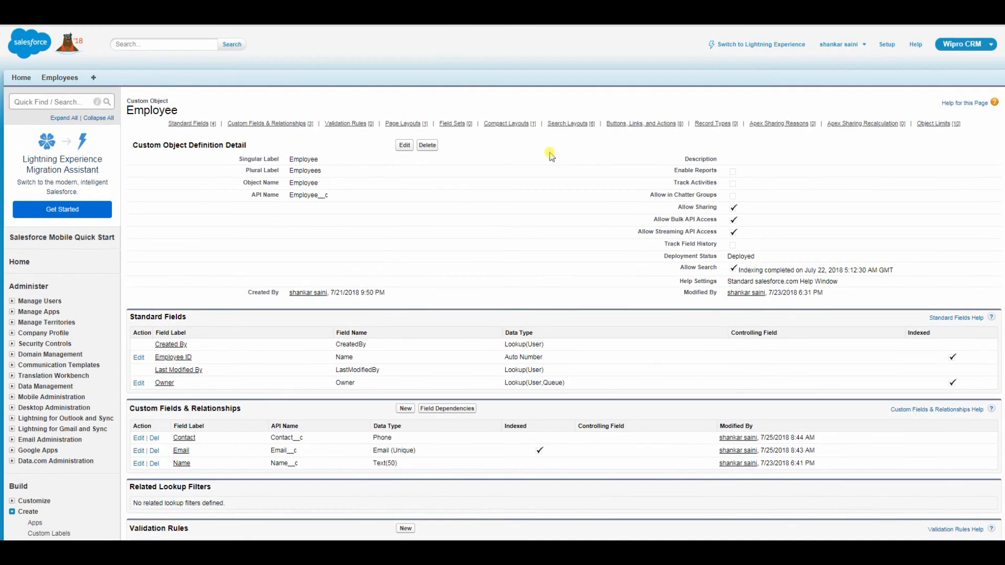
scroll(423, 188, down, 3)
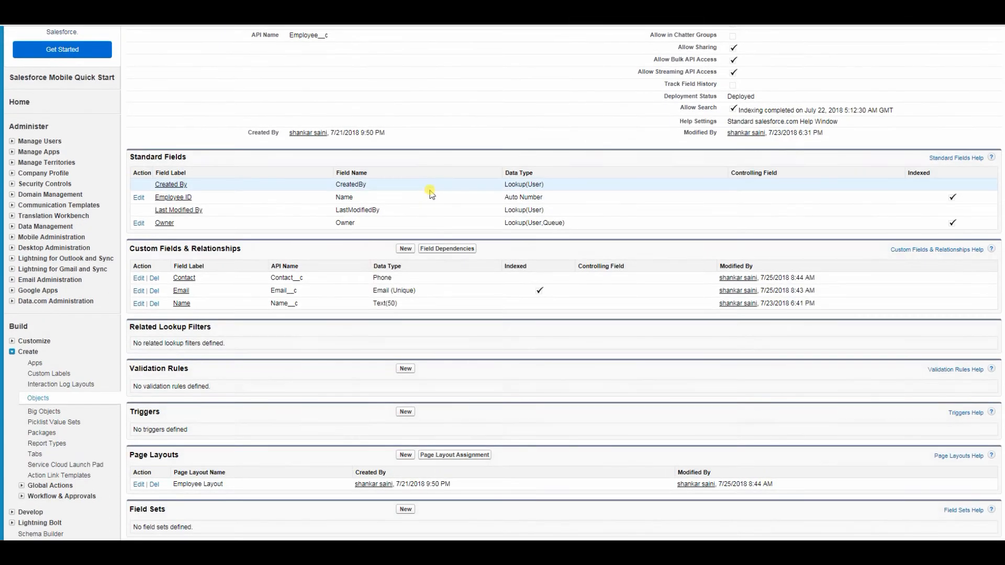
scroll(497, 186, up, 1)
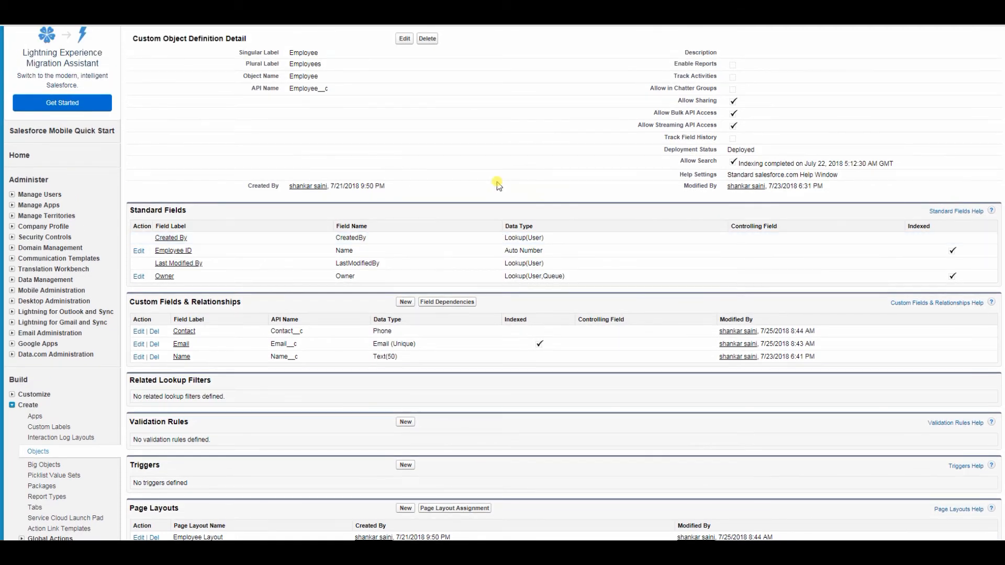
scroll(497, 186, down, 4)
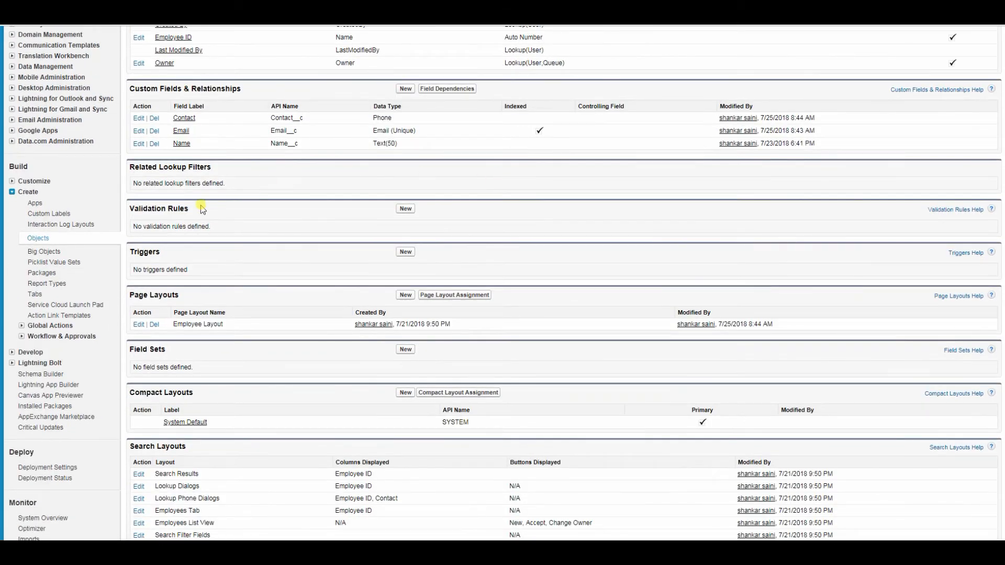
drag(202, 209, 128, 208)
scroll(318, 219, down, 2)
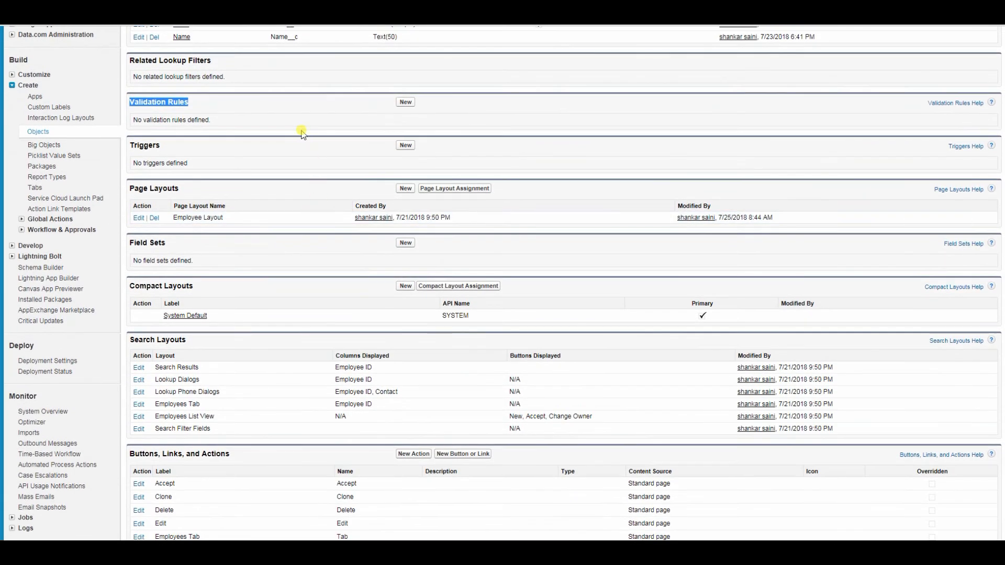
scroll(302, 134, down, 1)
drag(212, 66, 132, 70)
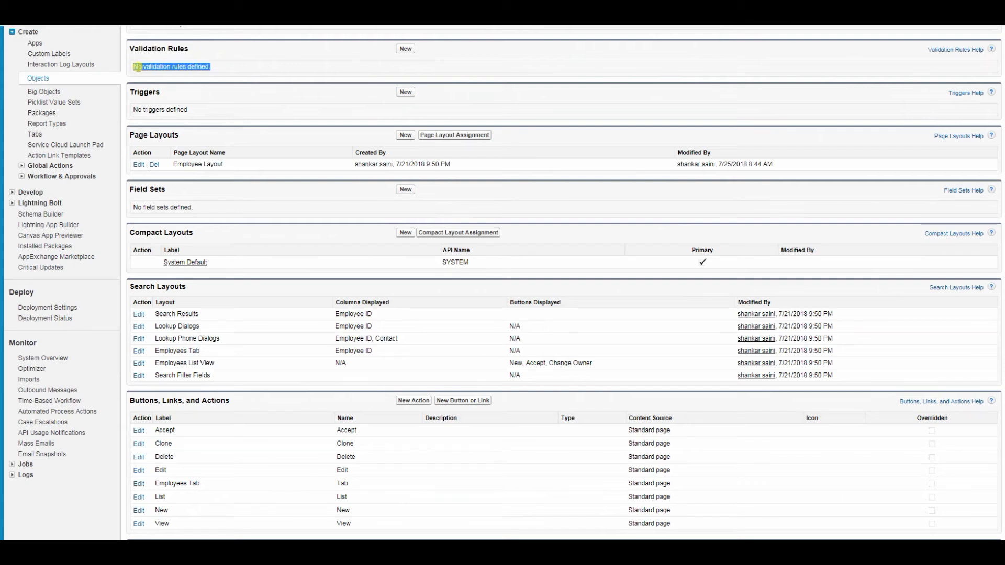
click(262, 64)
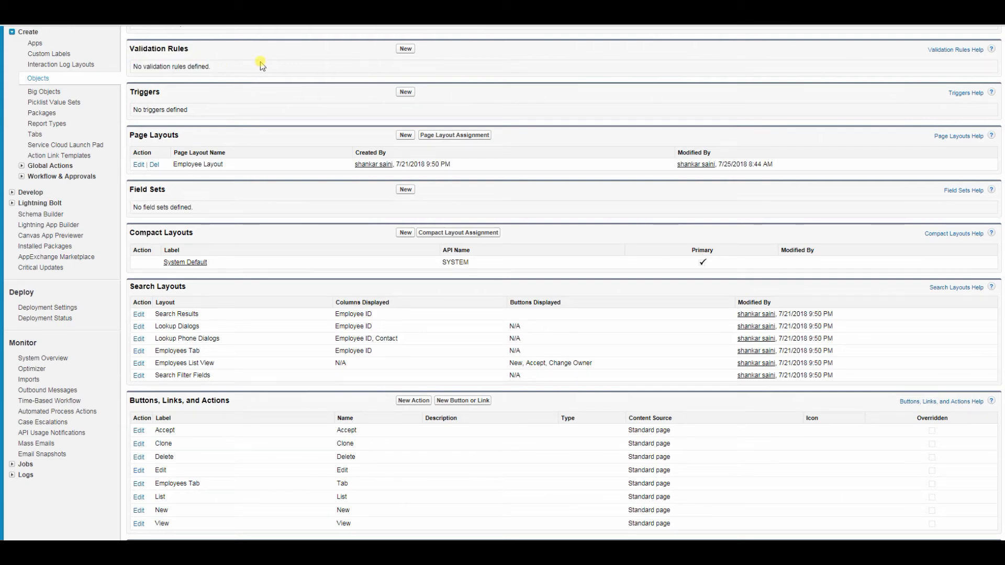
drag(210, 67, 137, 66)
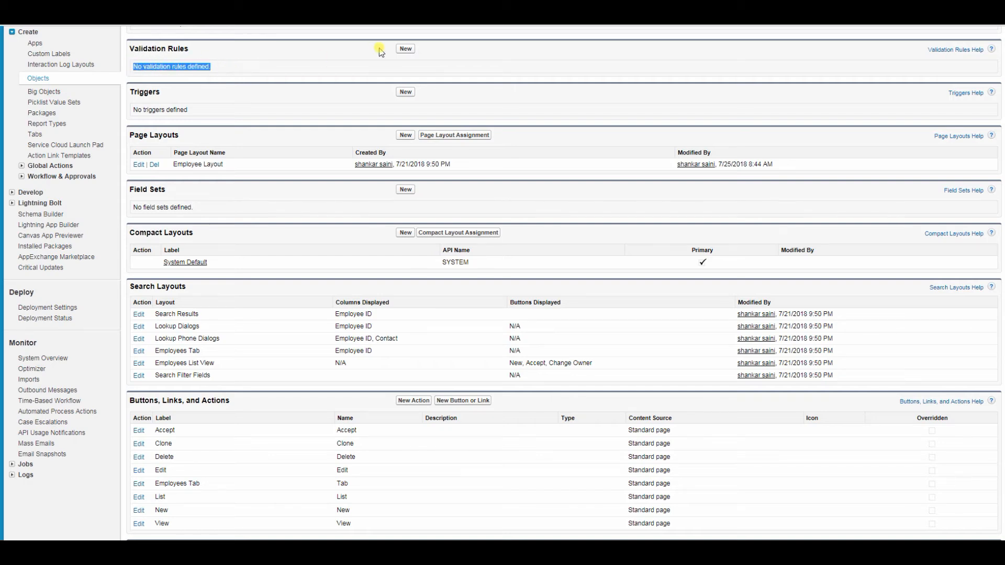
Create a new active Employee validation rule named Phone_number_numeric with description 'description'.
click(405, 49)
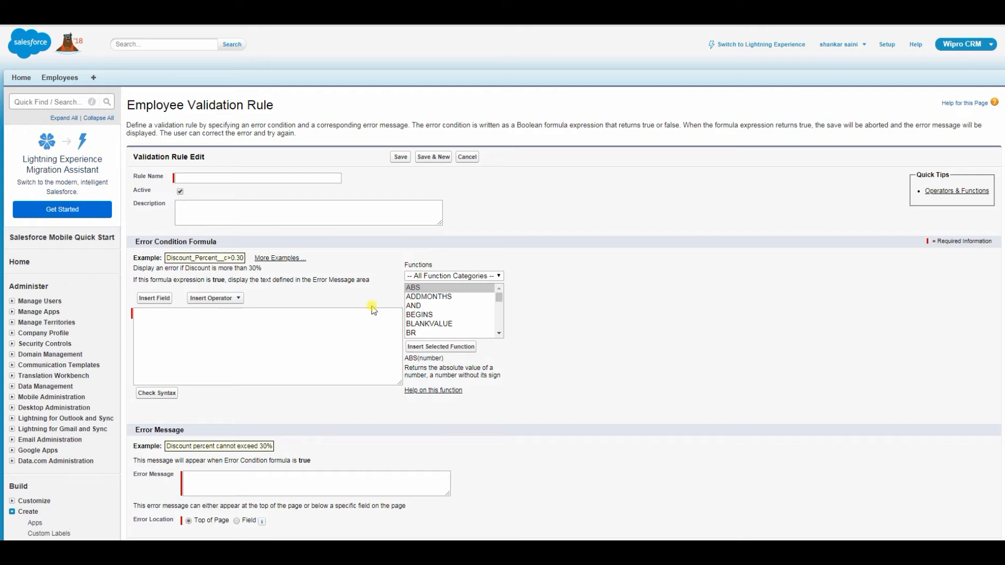
click(207, 178)
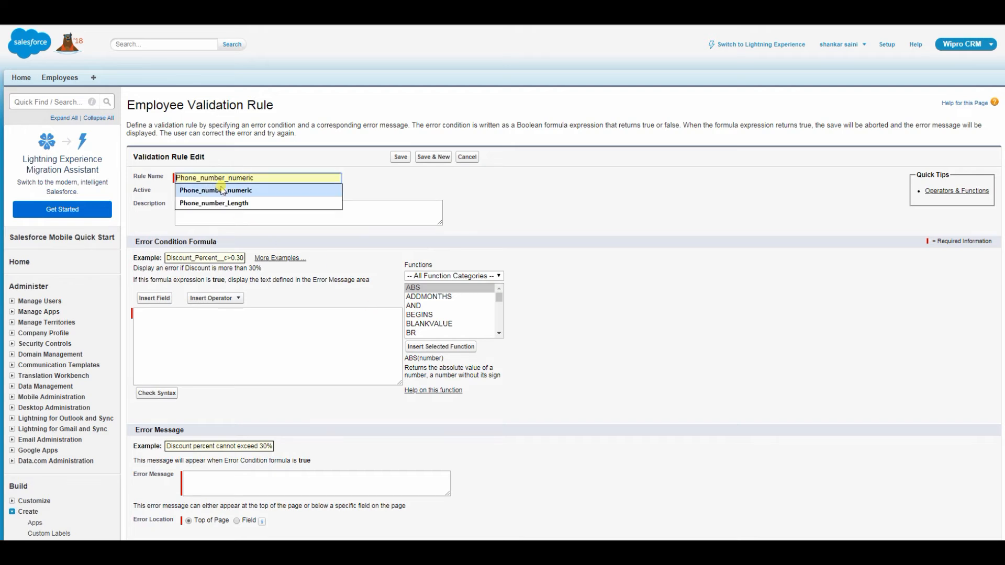
click(294, 162)
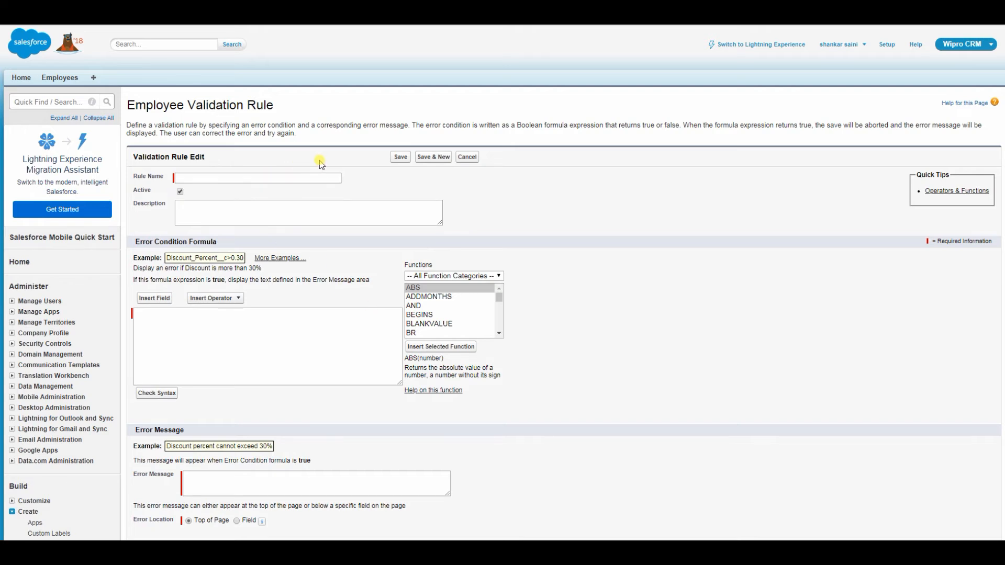
click(207, 177)
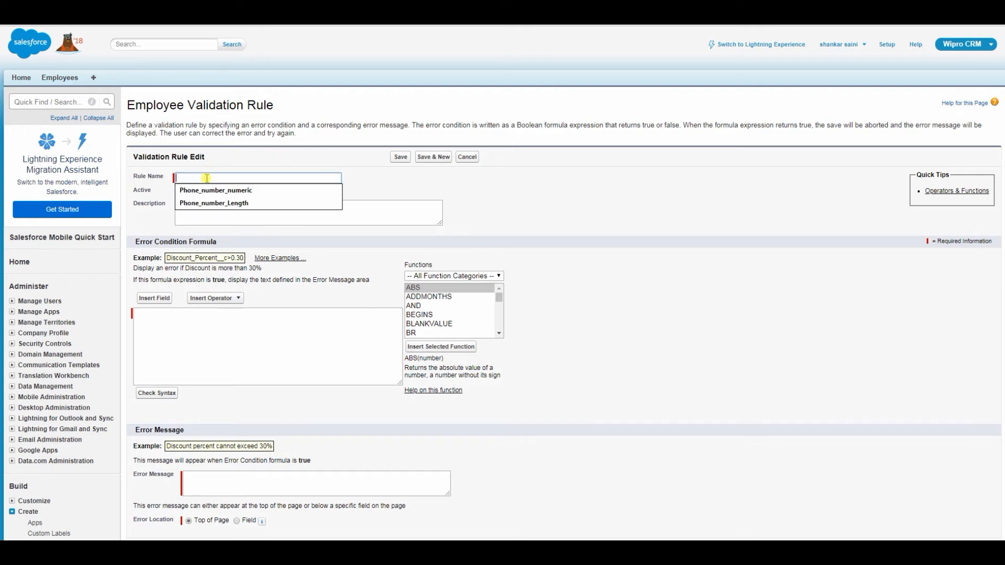
click(229, 189)
click(206, 178)
click(247, 180)
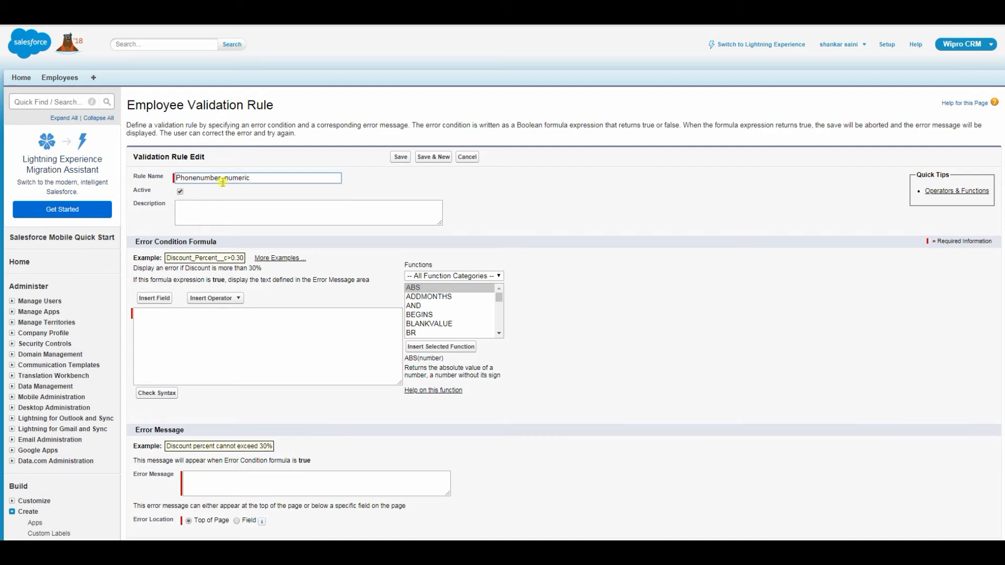
key(BackSpace)
click(183, 209)
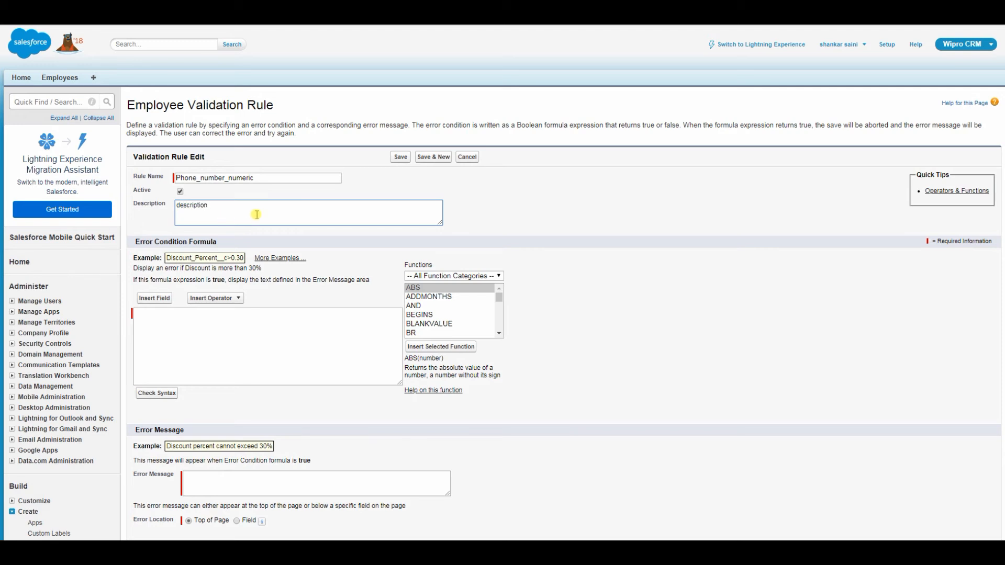
click(222, 320)
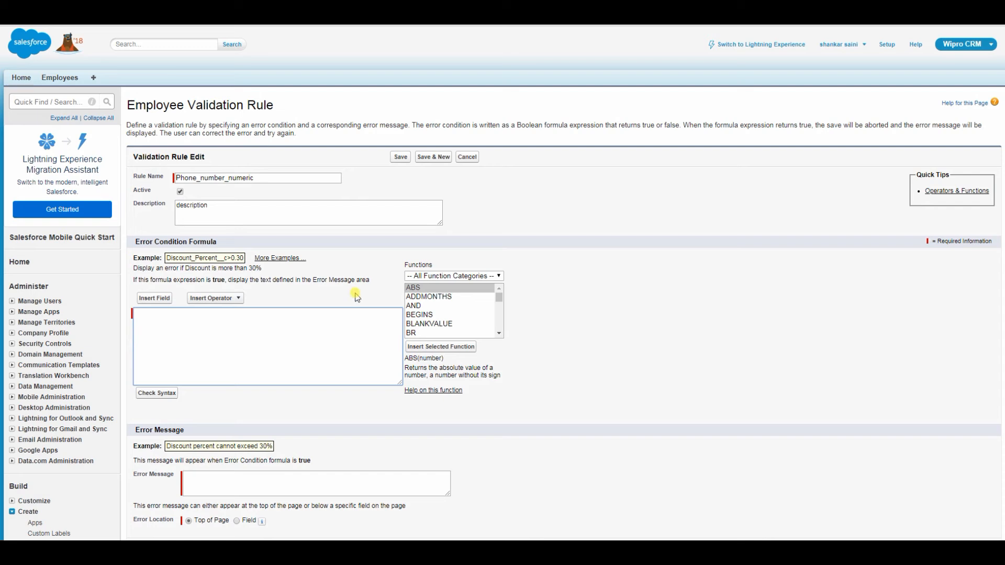
Insert the Employee > Contact field (Contact__c) into the error condition formula.
click(164, 298)
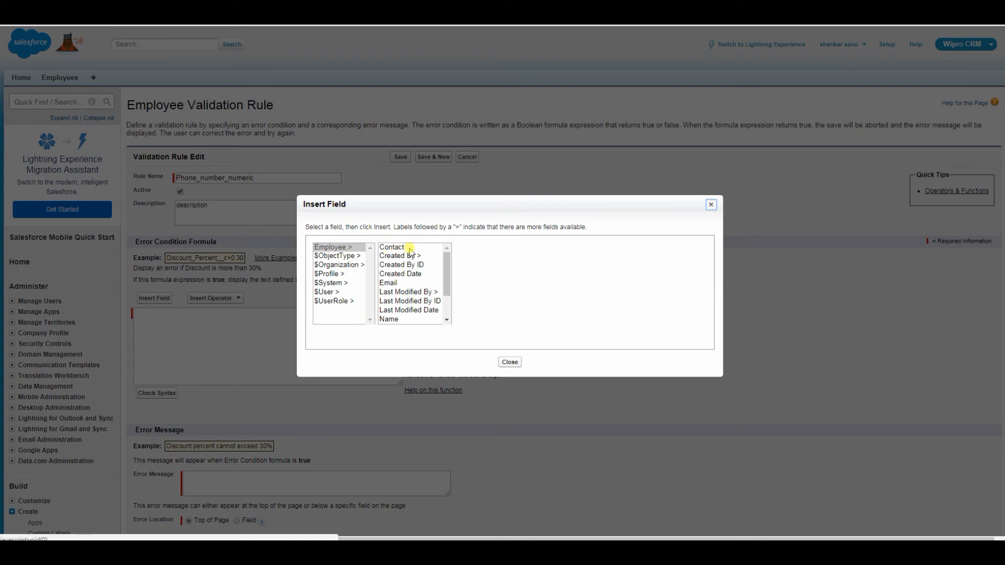
click(337, 248)
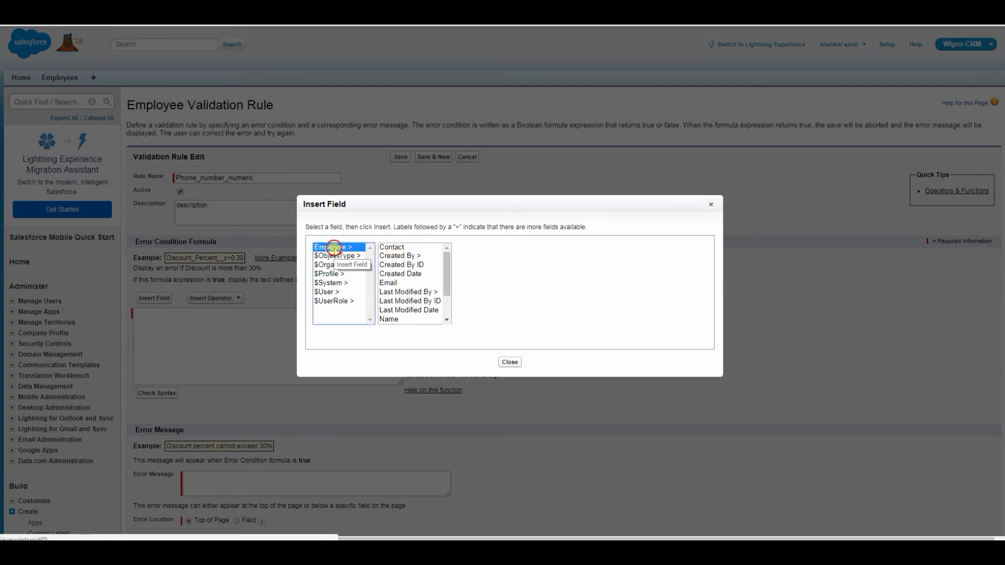
click(392, 248)
click(491, 308)
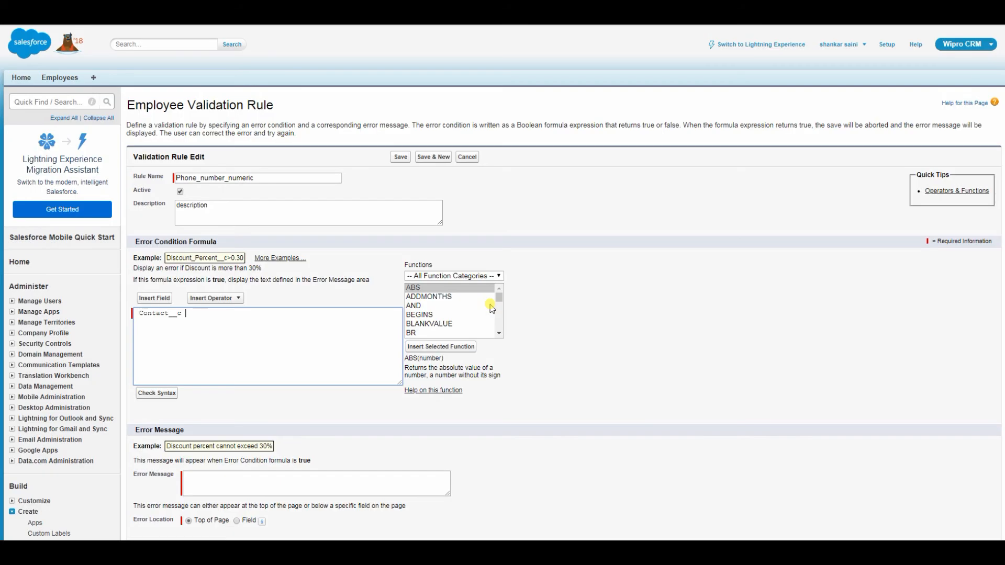
double_click(150, 316)
click(212, 316)
drag(179, 315, 92, 313)
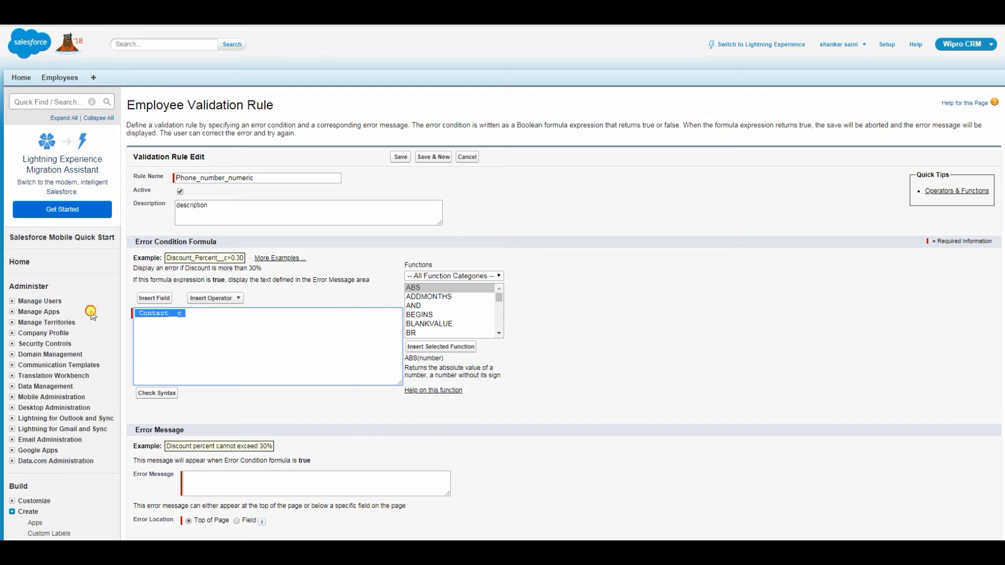
click(191, 320)
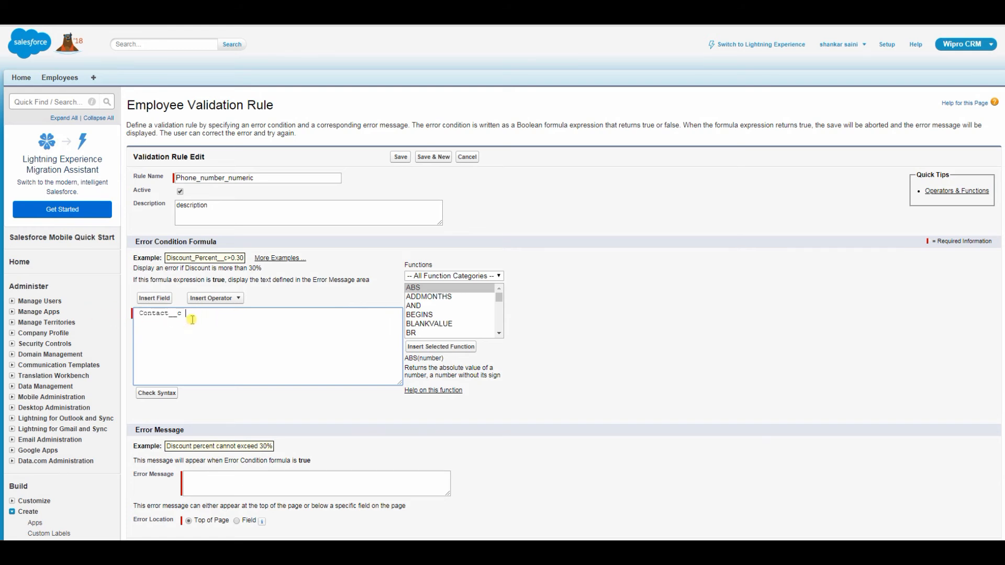
click(236, 298)
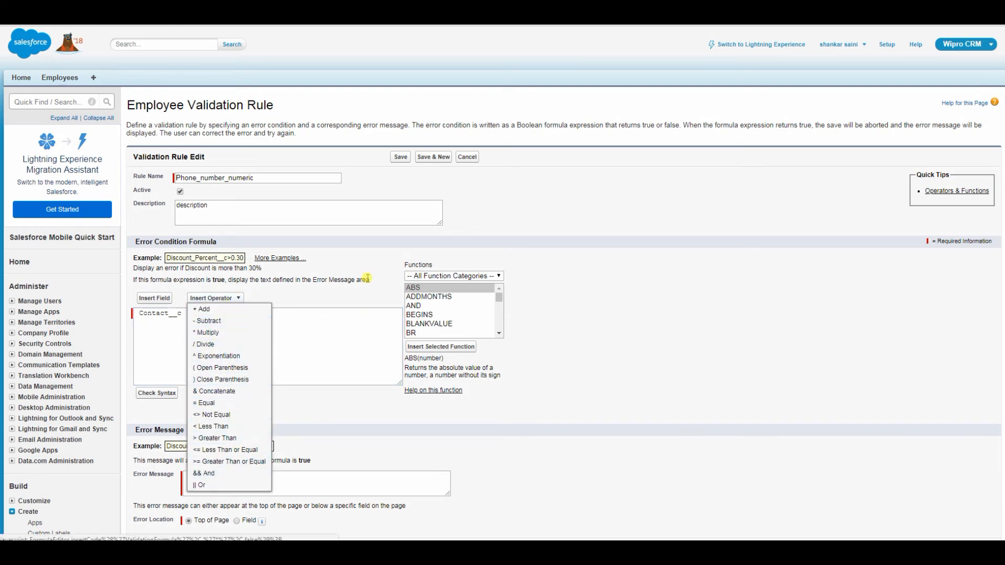
Insert the ISNUMBER function from the Logical category into the formula.
click(497, 276)
click(528, 275)
mouse_move(499, 297)
mouse_down()
mouse_move(499, 332)
mouse_move(498, 299)
mouse_up()
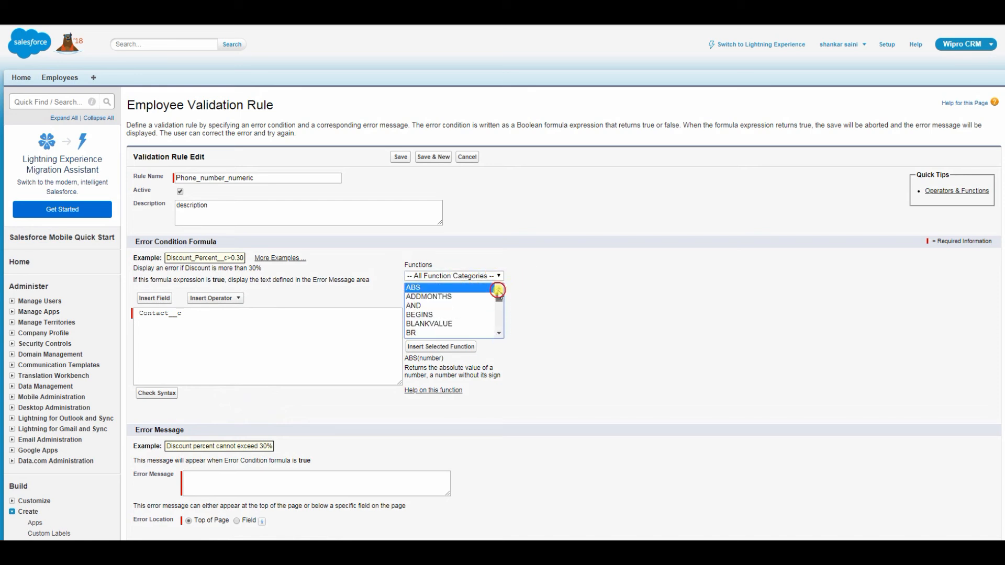
click(498, 276)
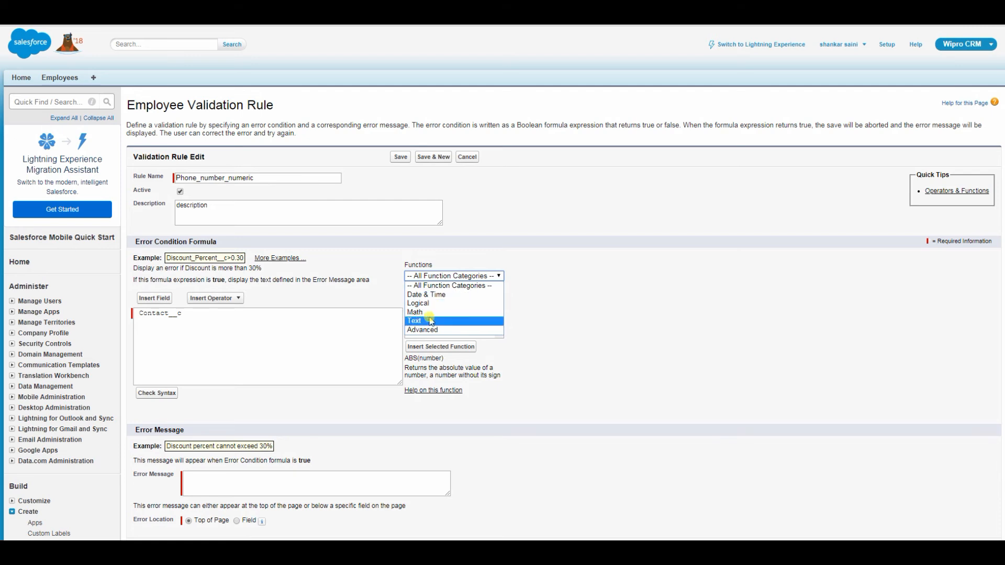
click(553, 333)
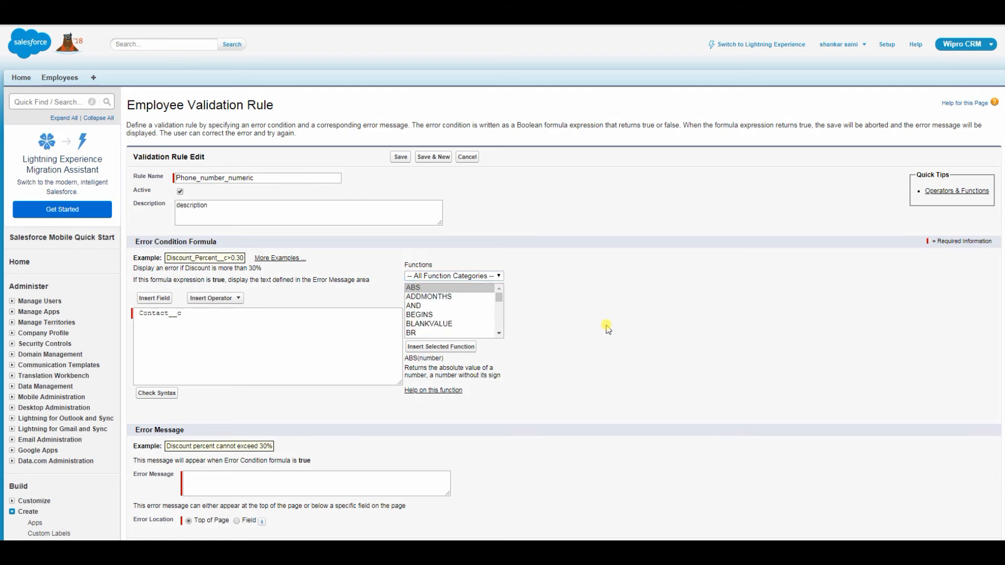
click(491, 278)
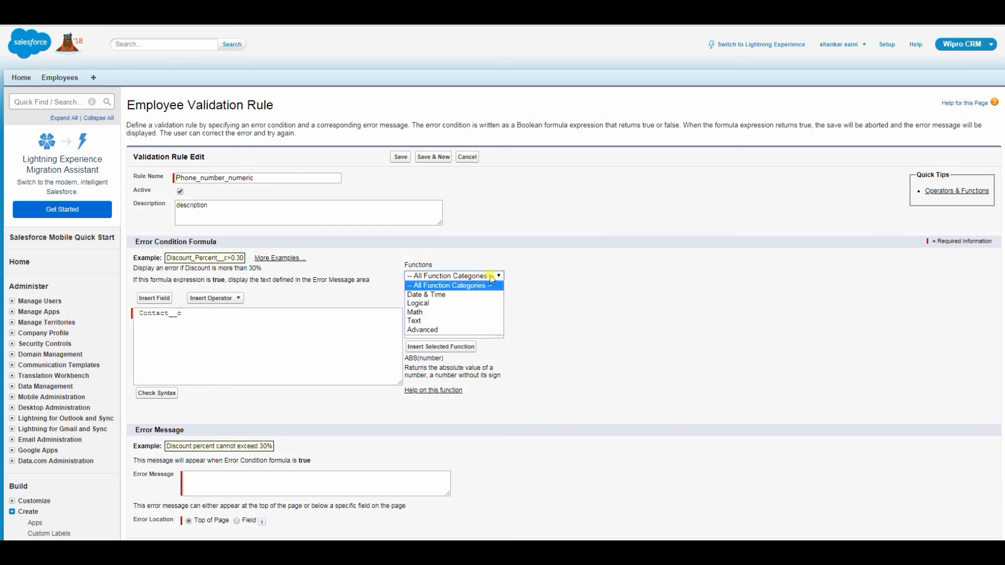
click(464, 304)
drag(500, 303, 499, 316)
click(460, 316)
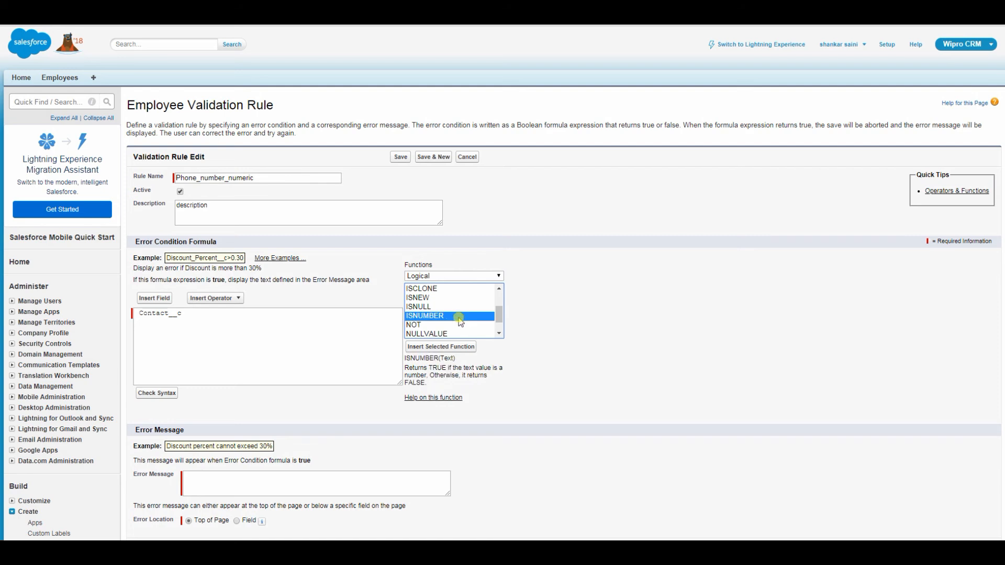
drag(410, 364, 477, 385)
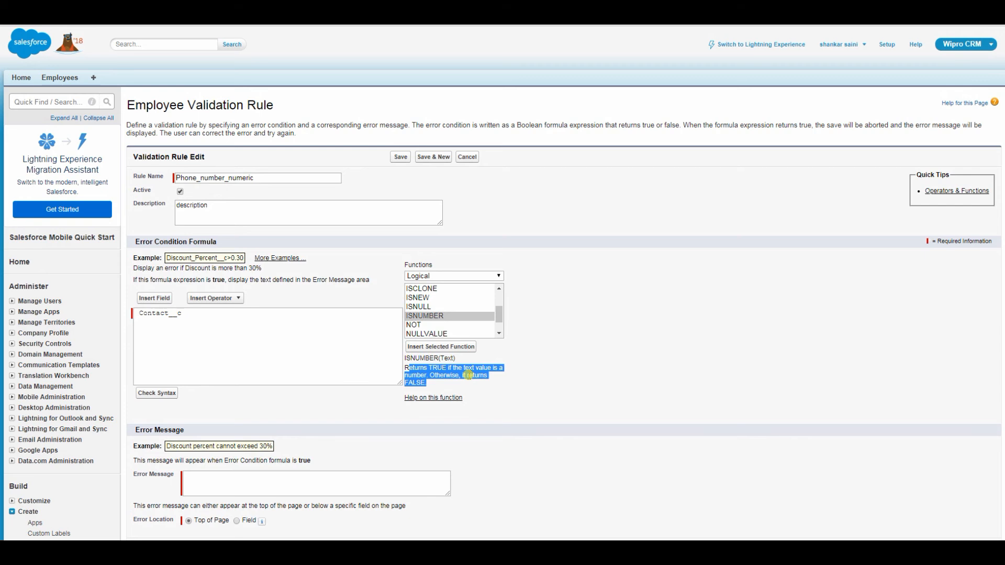
click(517, 413)
click(432, 315)
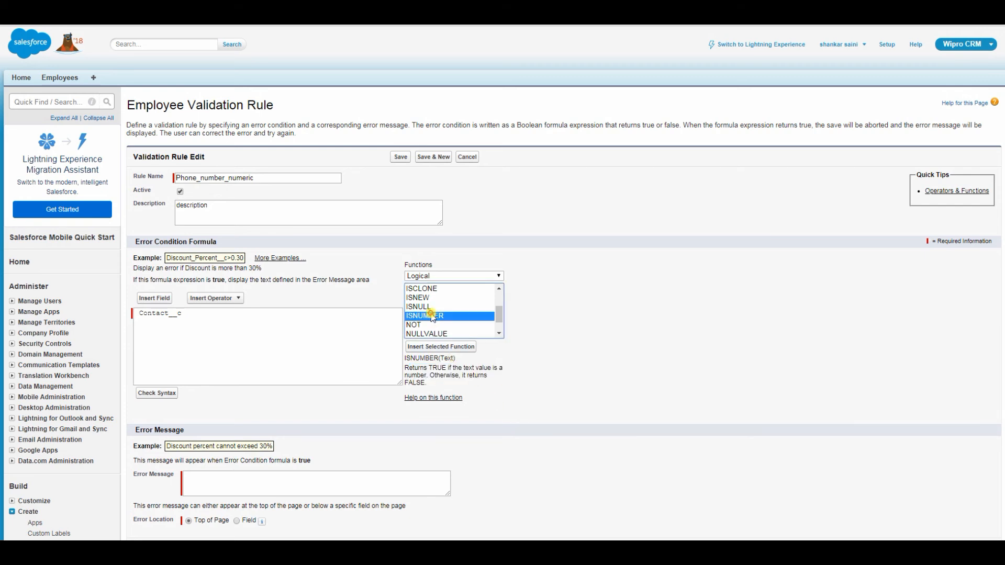
click(441, 346)
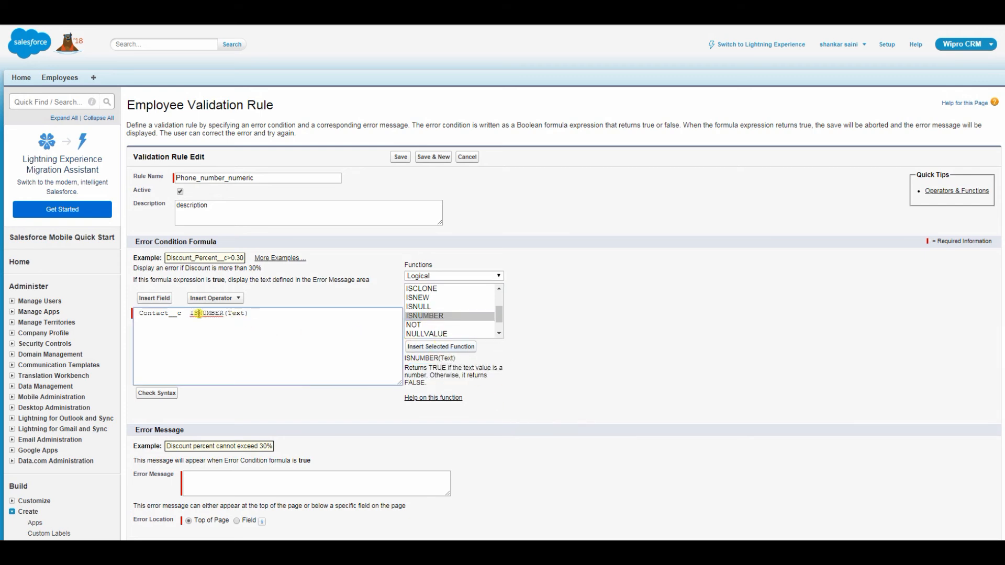
Move Contact__c inside ISNUMBER so the formula reads ISNUMBER(Contact__c) == False.
double_click(237, 314)
drag(182, 314, 138, 314)
key(ctrl+x)
double_click(195, 314)
key(ctrl+v)
drag(145, 316, 122, 318)
key(BackSpace)
key(Delete)
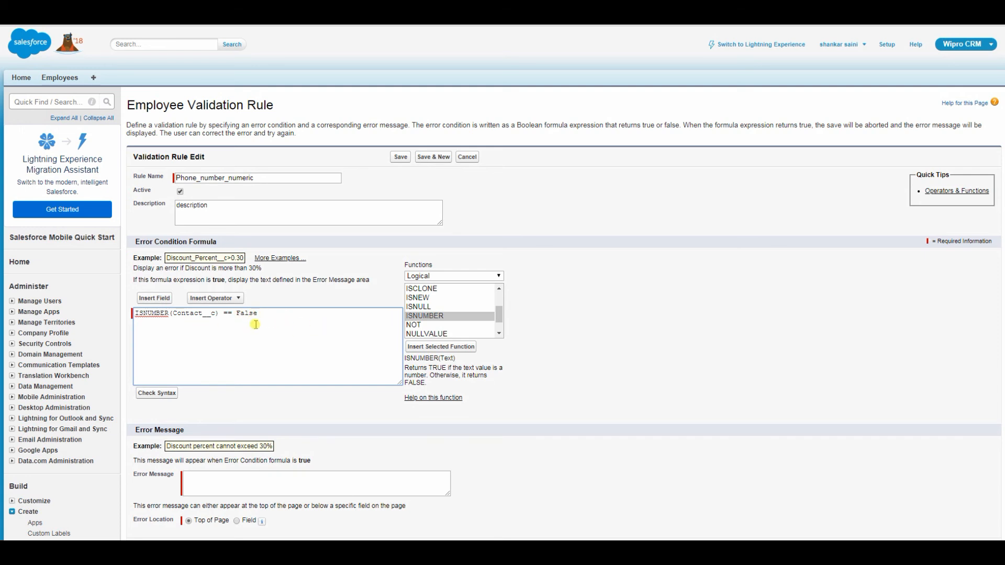
drag(269, 321, 131, 307)
click(207, 345)
Check the formula syntax and confirm no errors are found.
click(154, 394)
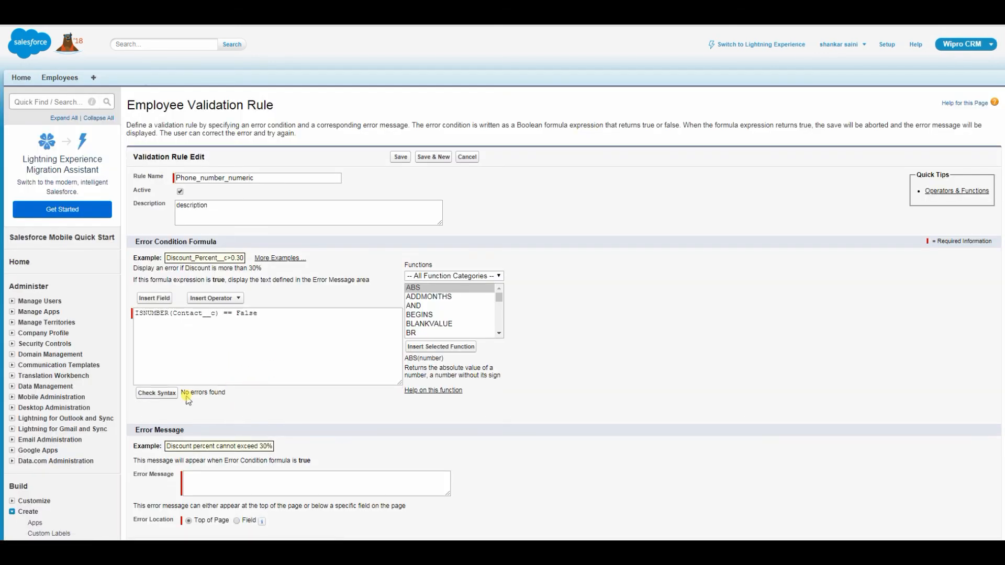
drag(182, 393, 233, 395)
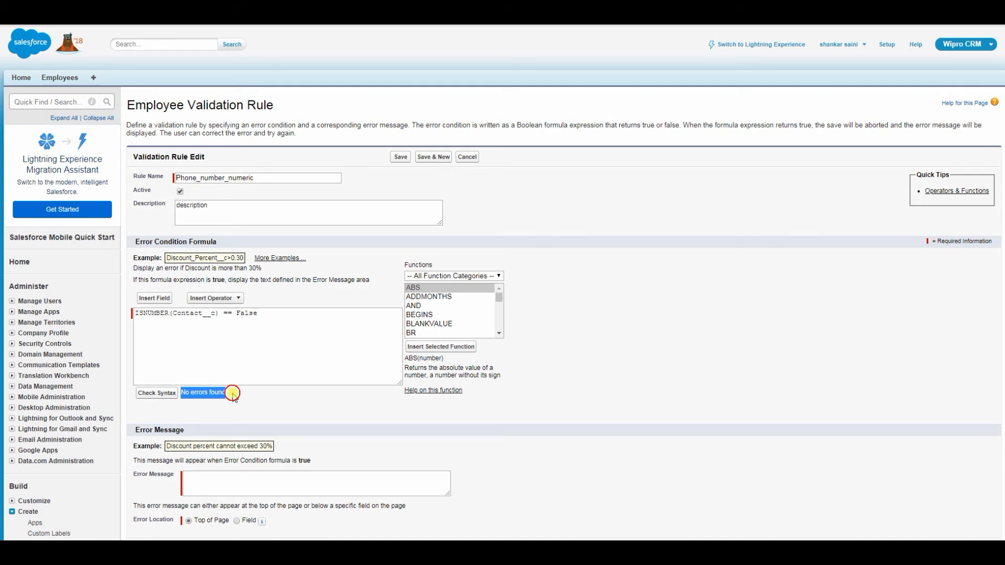
scroll(244, 406, down, 2)
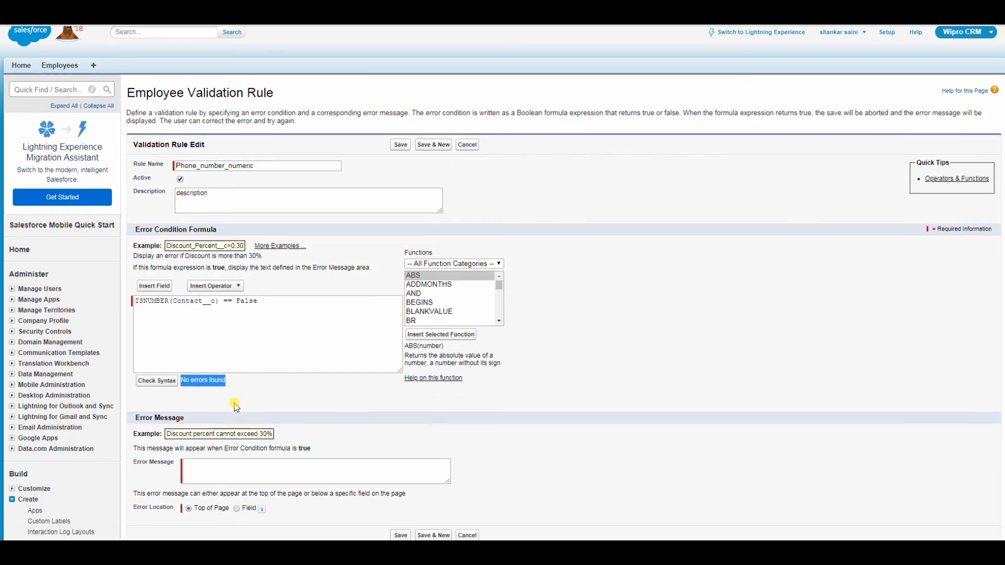
Set the error message 'Contact should be numeric' at Top of Page and save the rule.
click(242, 379)
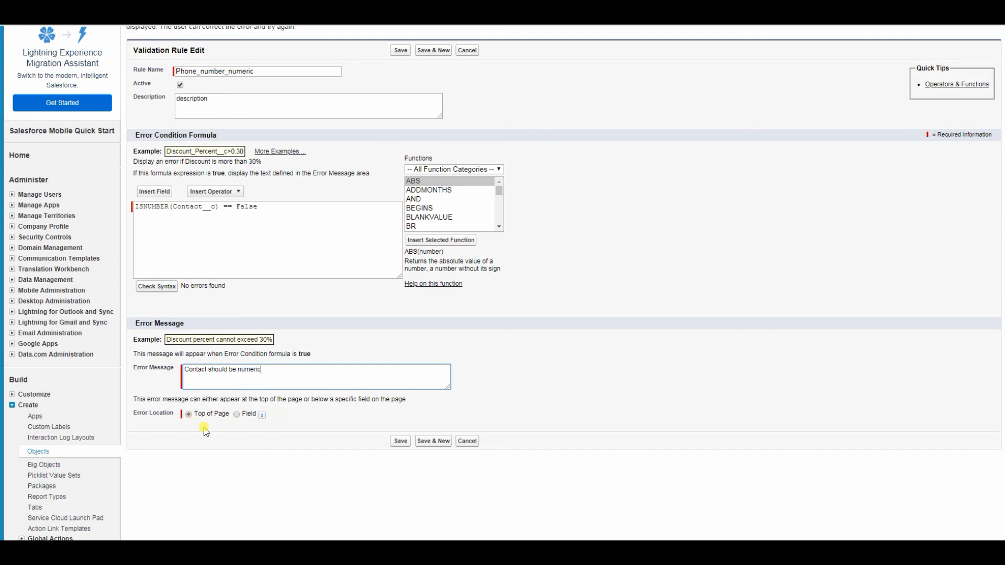
mouse_move(263, 415)
drag(226, 415, 195, 417)
click(286, 474)
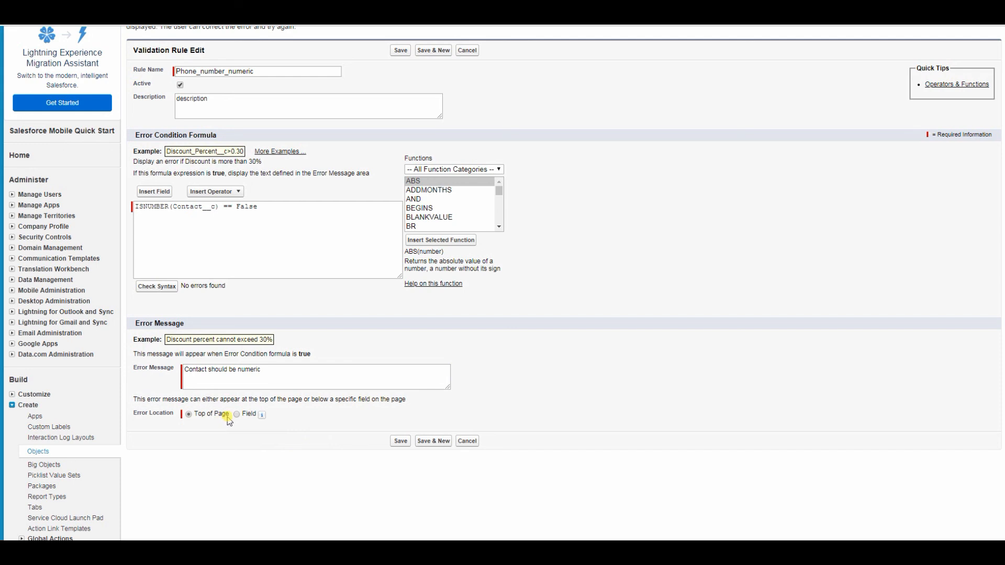
click(400, 443)
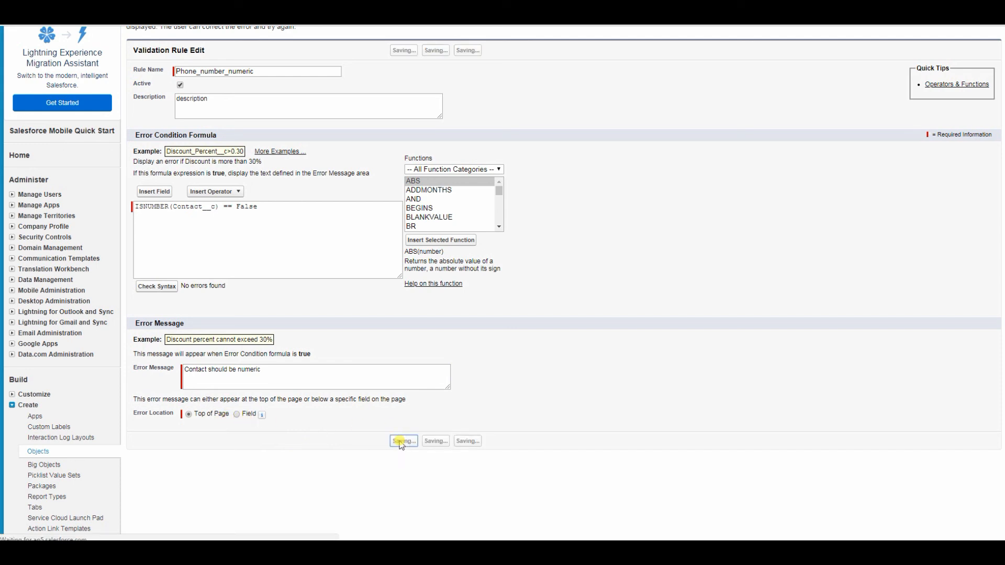
Start a new Employee record and enter the employee's name and e-mail address.
click(60, 80)
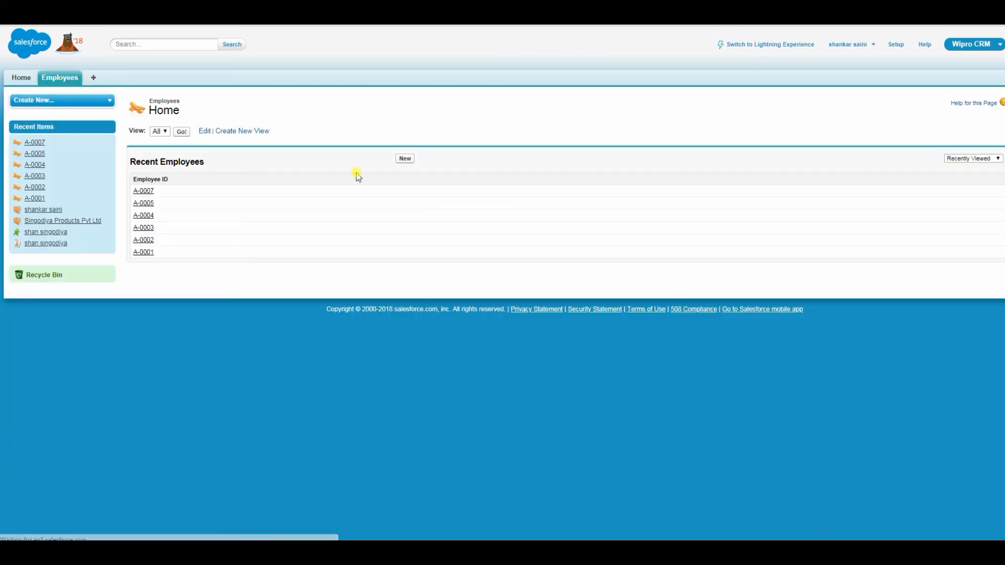
click(405, 159)
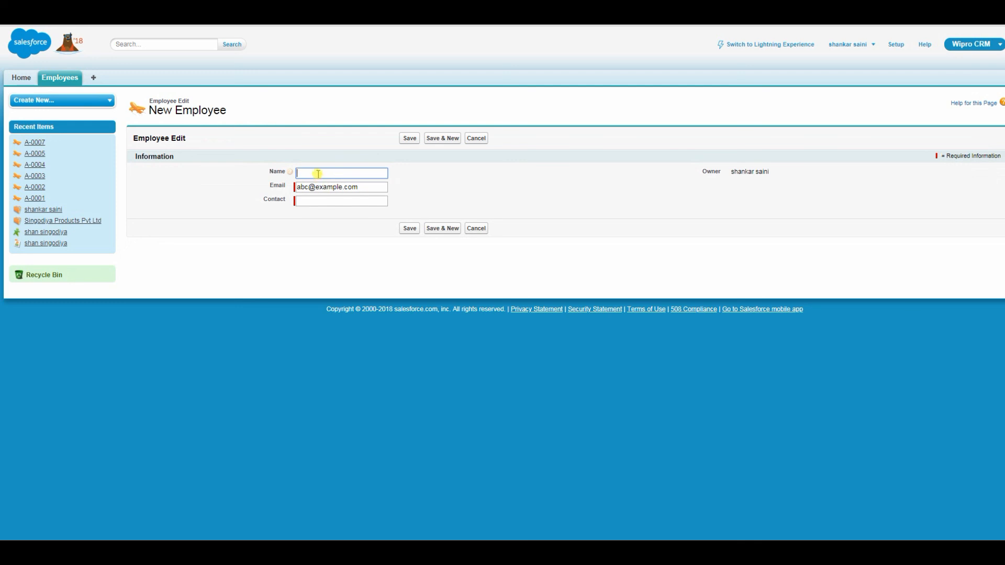
text(maria)
key(Tab)
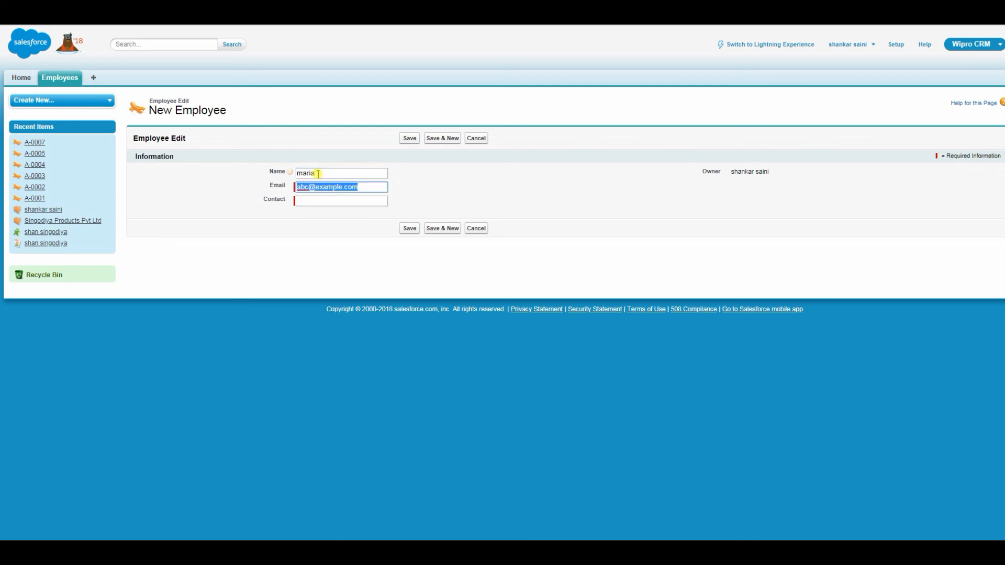
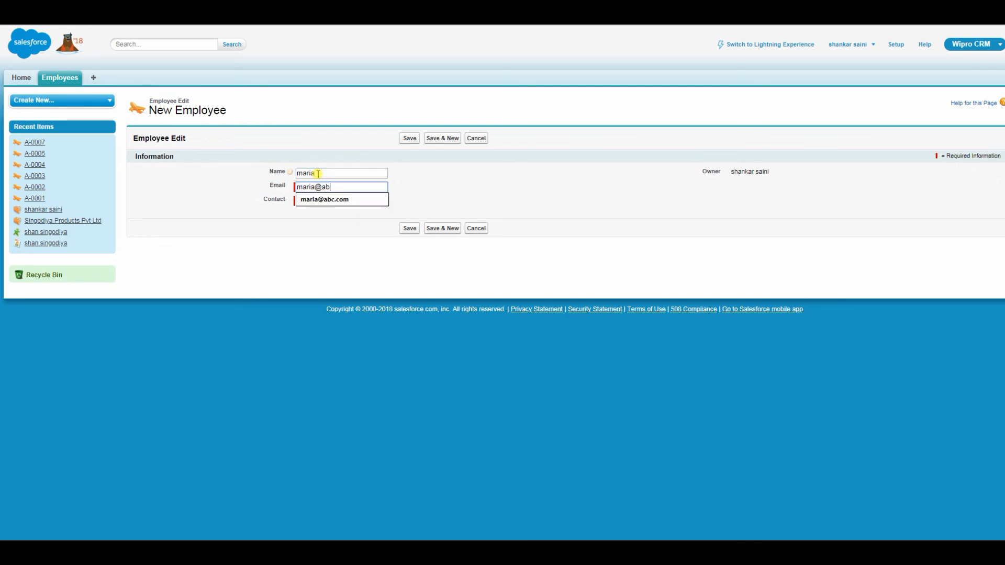
key(Tab)
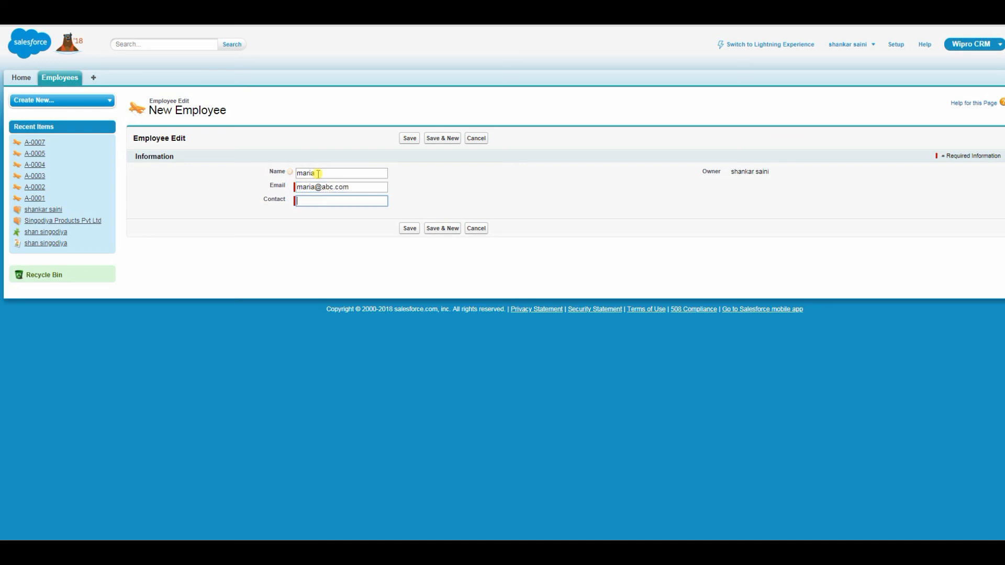
Enter the non-numeric Contact asdf454 and save, triggering the 'Contact should be numeric' error.
text(asdf454)
click(407, 230)
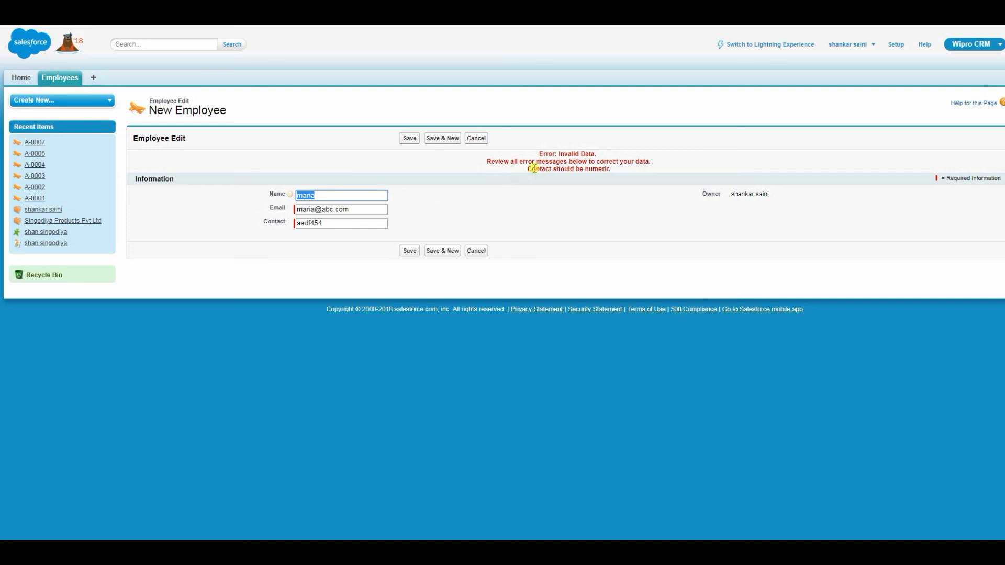
drag(527, 169, 612, 168)
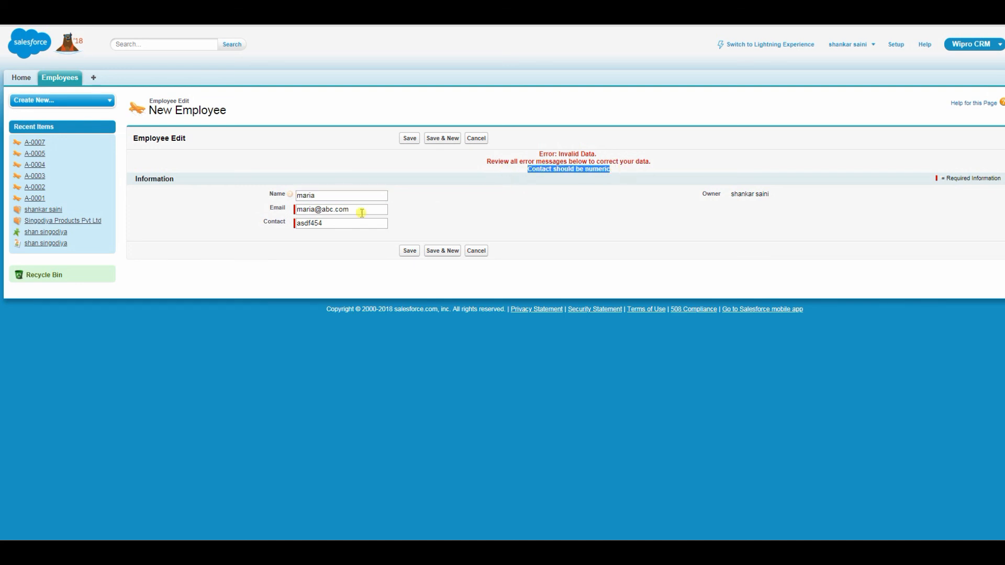
Replace the Contact value with 465454545 and save the employee again.
drag(346, 224, 240, 230)
text(465454545)
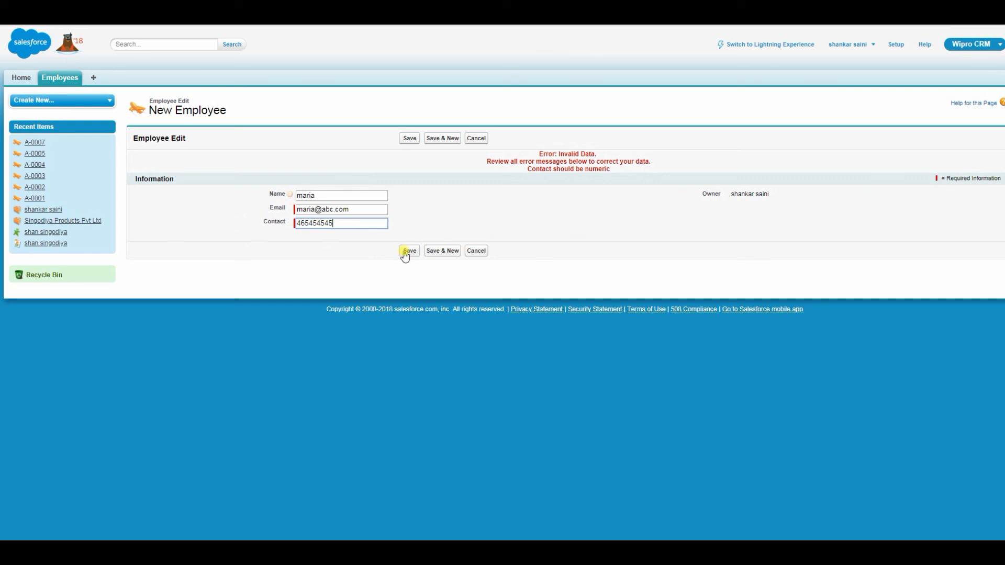
click(411, 253)
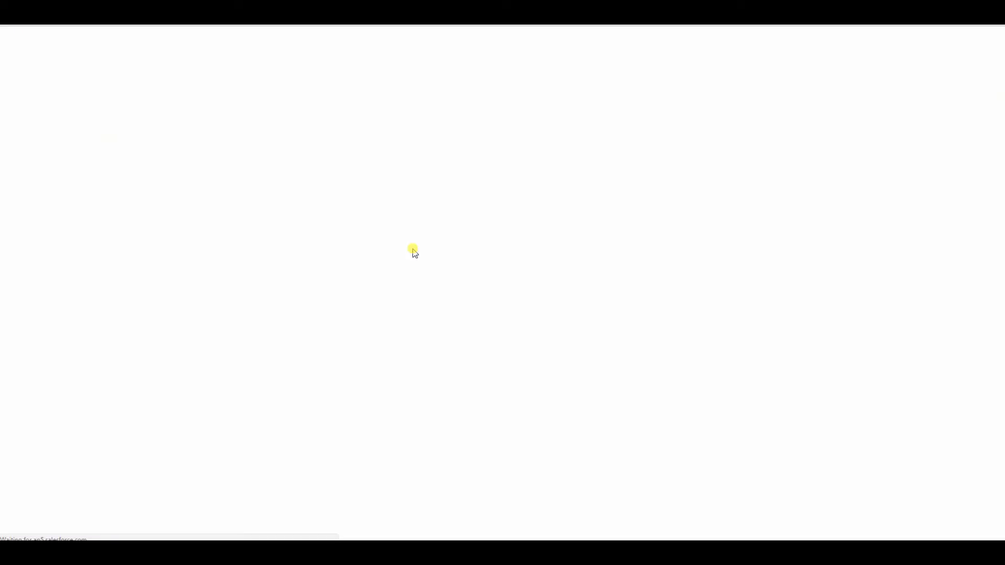